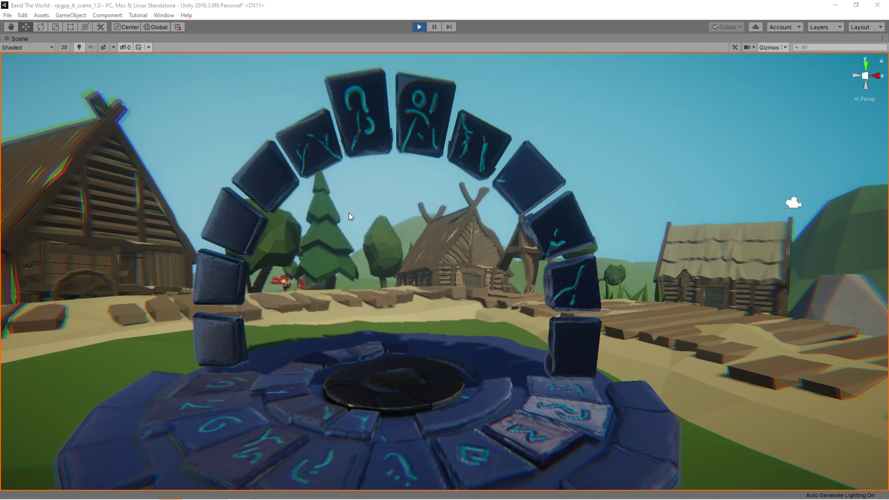
Select the portal material in the project assets and set its Refraction Power to 1.19.
{"action": "right_click_drag", "start_coordinate": [480, 239], "coordinate": [508, 242]}
{"action": "key", "text": "w"}
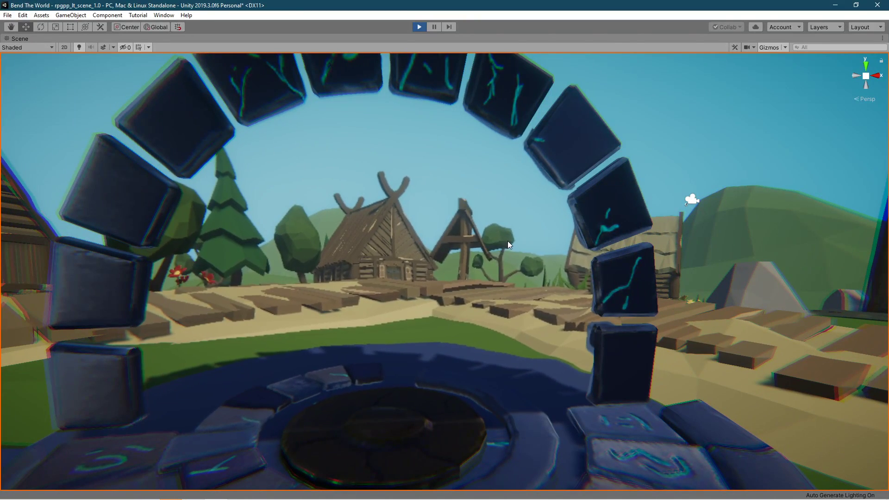
{"action": "key", "text": "shift+space"}
{"action": "right_click_drag", "start_coordinate": [459, 237], "coordinate": [414, 233]}
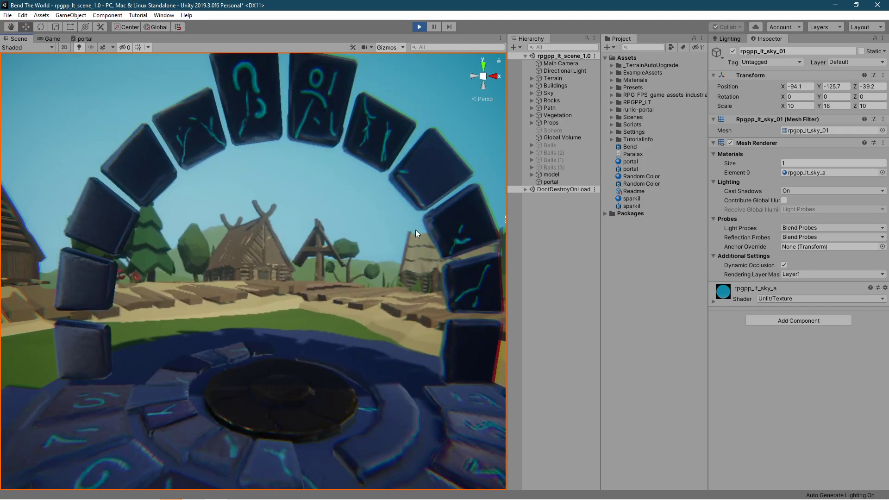
{"action": "left_click", "coordinate": [633, 168]}
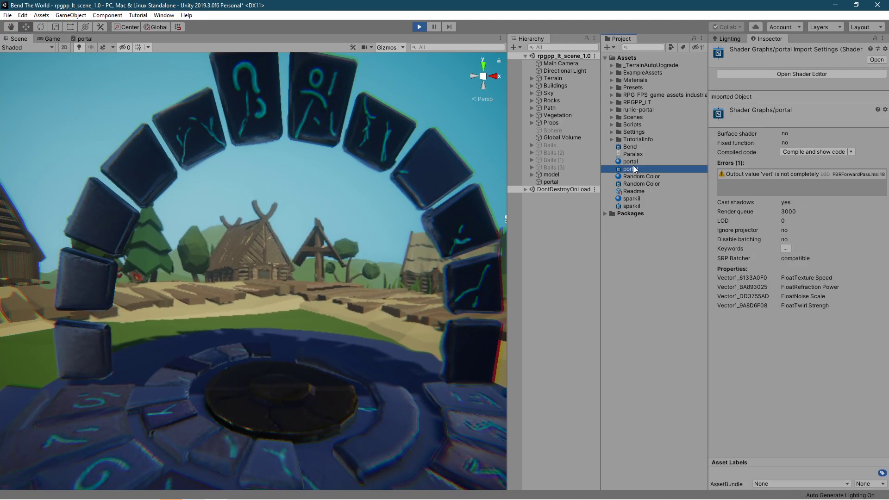
{"action": "left_click", "coordinate": [633, 163]}
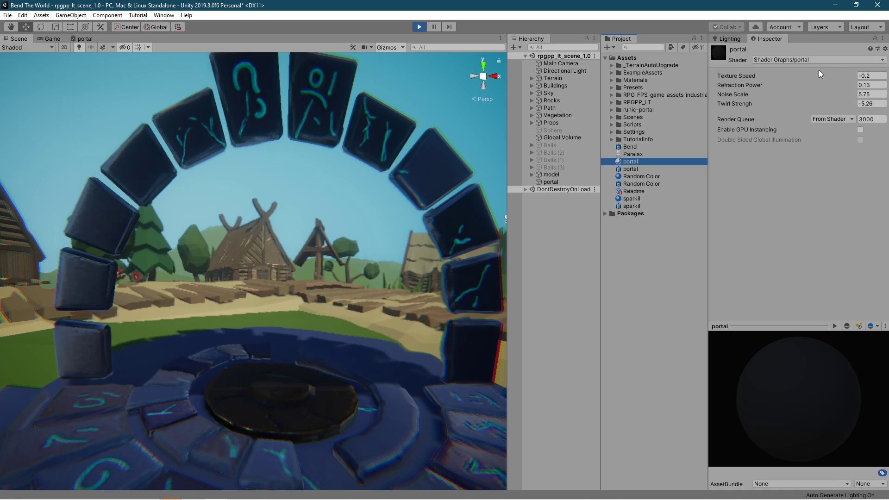
{"action": "left_click", "coordinate": [824, 84]}
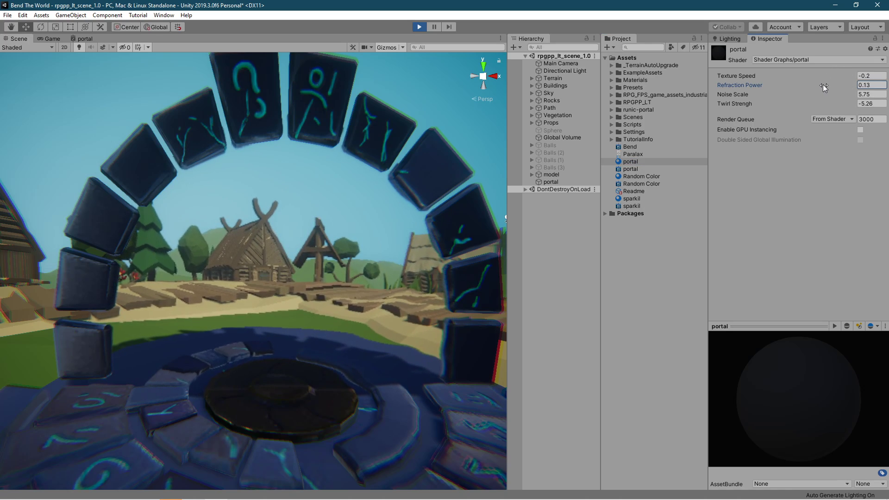
{"action": "left_click_drag", "start_coordinate": [824, 84], "coordinate": [837, 84]}
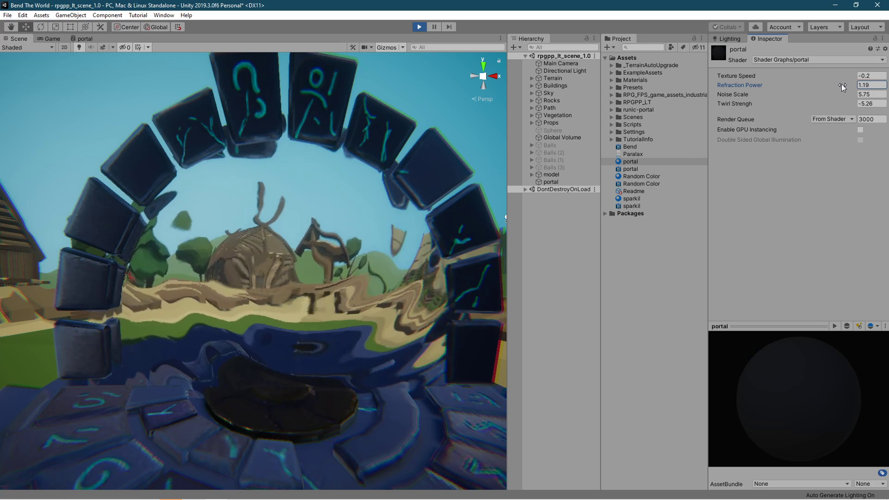
Set the portal material's Noise Scale to 6.52 and Twirl Strengh to -5.31.
{"action": "left_click", "coordinate": [836, 94]}
{"action": "mouse_move", "coordinate": [836, 94]}
{"action": "left_mouse_down"}
{"action": "mouse_move", "coordinate": [821, 94]}
{"action": "mouse_move", "coordinate": [885, 97]}
{"action": "mouse_move", "coordinate": [857, 96]}
{"action": "mouse_move", "coordinate": [842, 108]}
{"action": "left_mouse_up"}
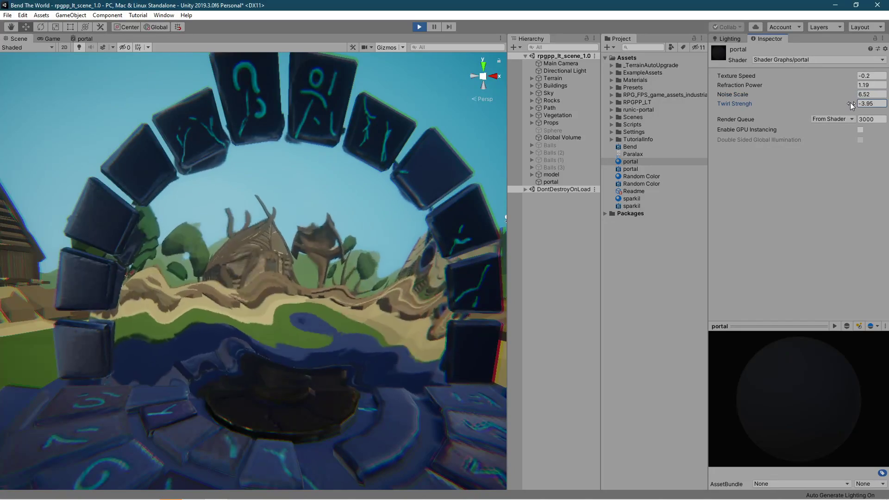
{"action": "left_click_drag", "start_coordinate": [850, 105], "coordinate": [843, 105]}
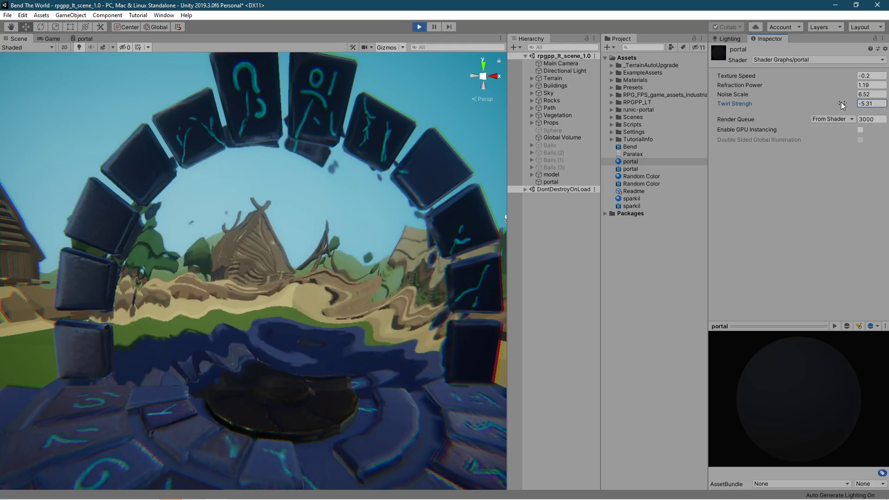
Stop play mode and open the PBR Master settings in the enlarged portal graph to examine the Surface options.
{"action": "left_click", "coordinate": [420, 27]}
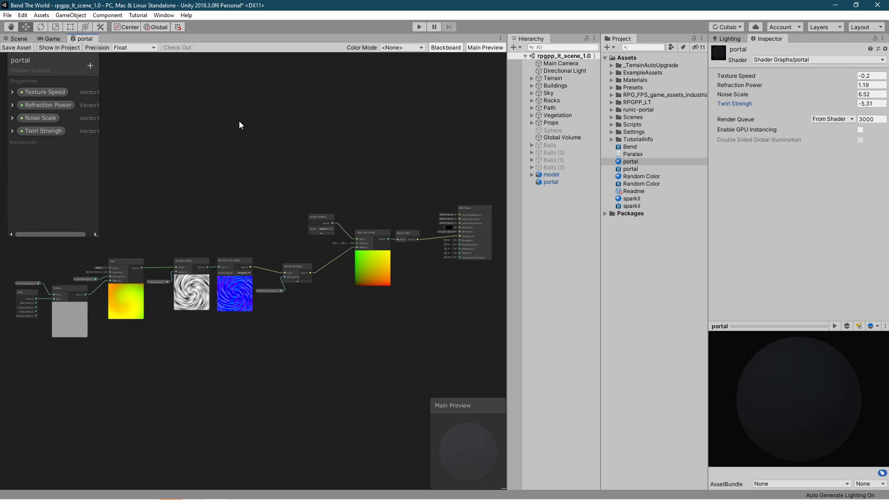
{"action": "key", "text": "shift+space"}
{"action": "middle_click_drag", "start_coordinate": [429, 185], "coordinate": [531, 181]}
{"action": "scroll", "coordinate": [603, 181], "scroll_direction": "up", "scroll_amount": 6}
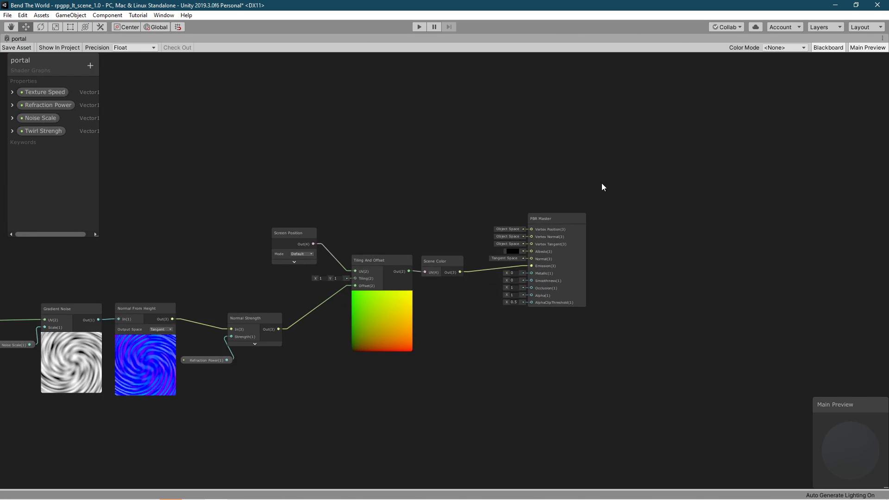
{"action": "left_click", "coordinate": [571, 231]}
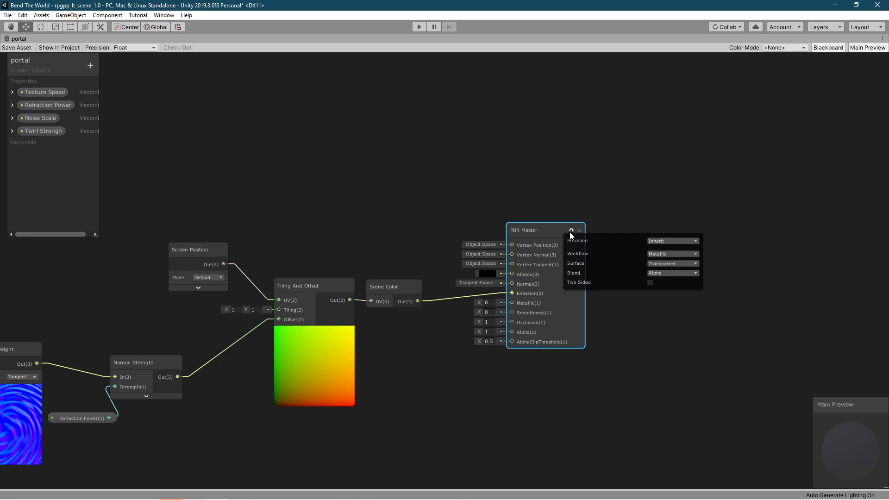
{"action": "left_click", "coordinate": [665, 264]}
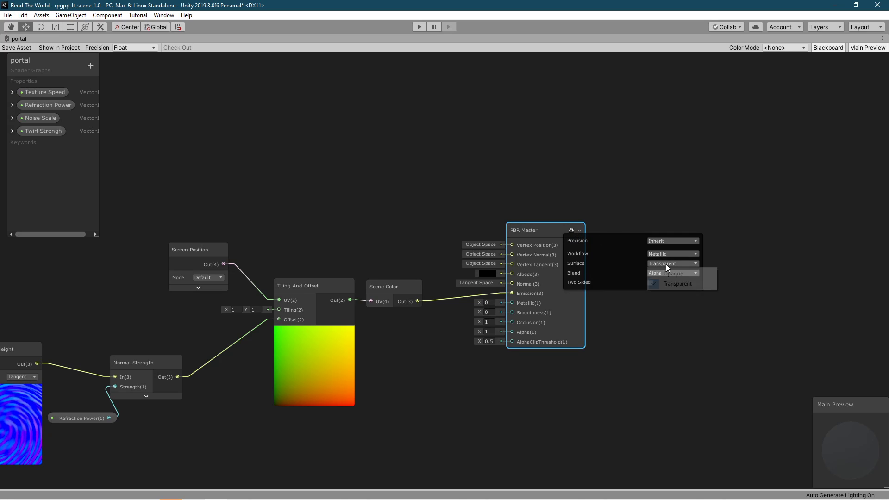
{"action": "left_click", "coordinate": [560, 202]}
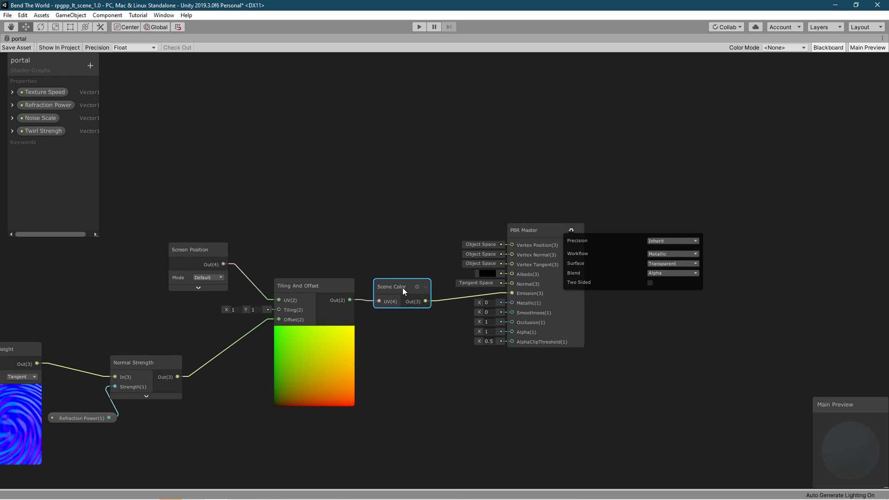
{"action": "left_click", "coordinate": [572, 231]}
Nudge the Scene Color and Screen Position nodes slightly within the portal graph.
{"action": "middle_click_drag", "start_coordinate": [406, 262], "coordinate": [480, 226]}
{"action": "left_click", "coordinate": [477, 251]}
{"action": "left_click_drag", "start_coordinate": [480, 250], "coordinate": [482, 251]}
{"action": "middle_click_drag", "start_coordinate": [501, 205], "coordinate": [557, 201]}
{"action": "left_click_drag", "start_coordinate": [309, 209], "coordinate": [318, 210]}
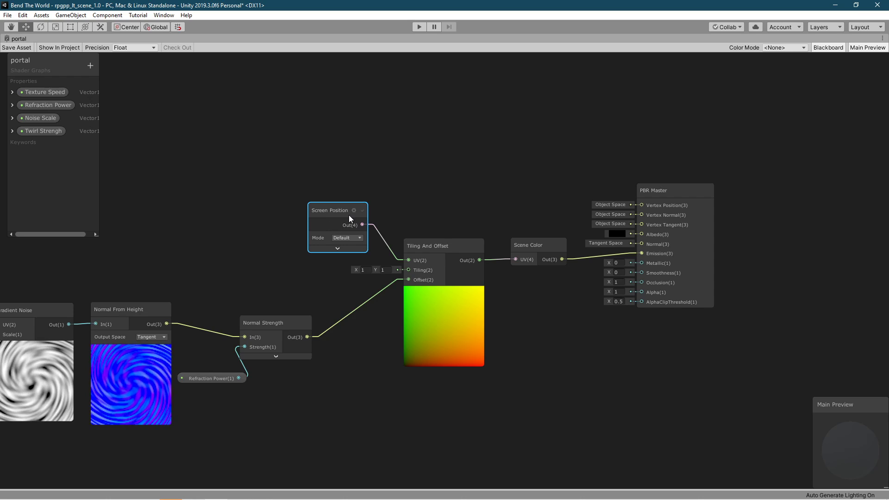
Move Normal Strength further from Normal From Height and place the Refraction Power node beside its Strength input.
{"action": "middle_click_drag", "start_coordinate": [348, 281], "coordinate": [610, 271]}
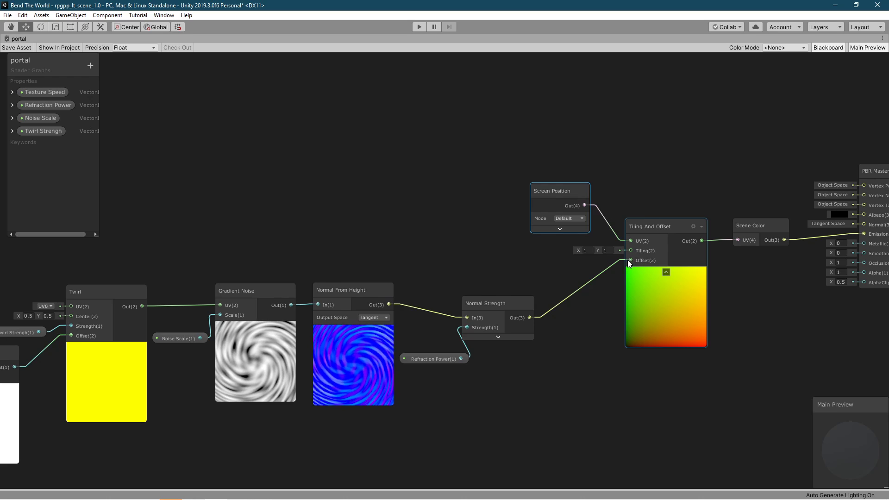
{"action": "left_click_drag", "start_coordinate": [437, 356], "coordinate": [434, 343]}
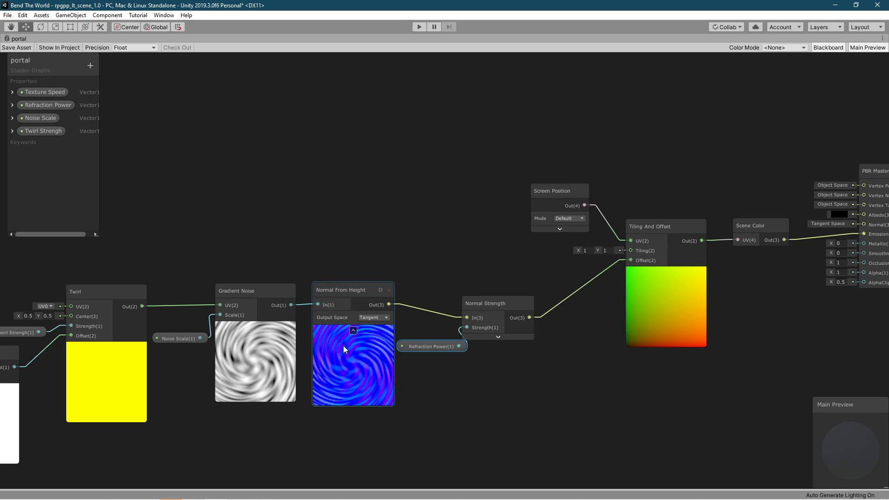
{"action": "left_click_drag", "start_coordinate": [484, 320], "coordinate": [509, 315]}
{"action": "left_click_drag", "start_coordinate": [422, 349], "coordinate": [429, 334]}
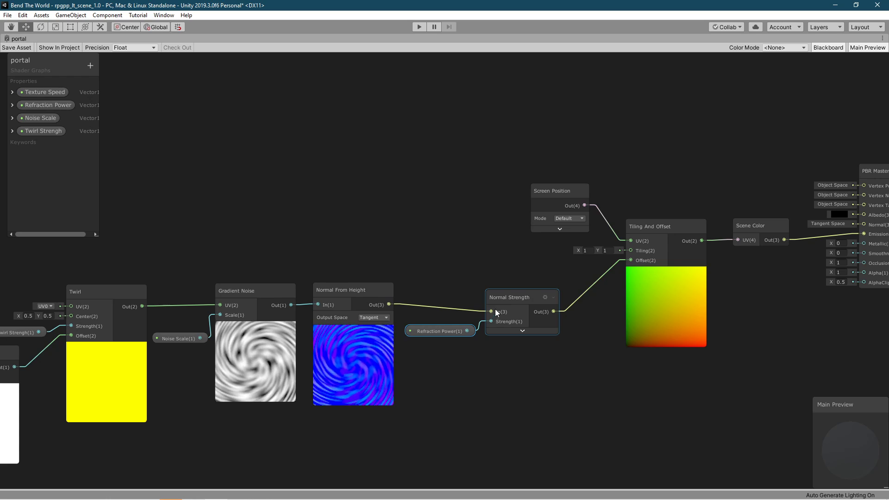
{"action": "left_click_drag", "start_coordinate": [443, 332], "coordinate": [439, 327]}
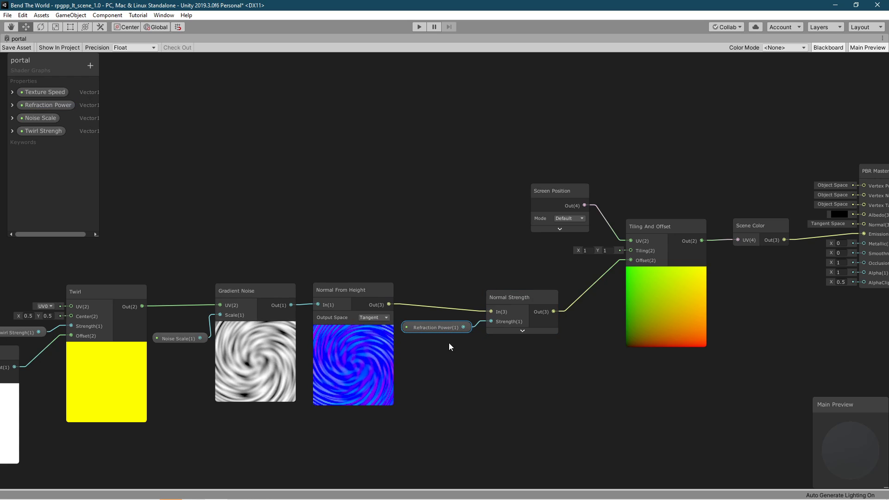
Disconnect the Twirl output from the UV input of the Gradient Noise node.
{"action": "middle_click_drag", "start_coordinate": [451, 367], "coordinate": [575, 355]}
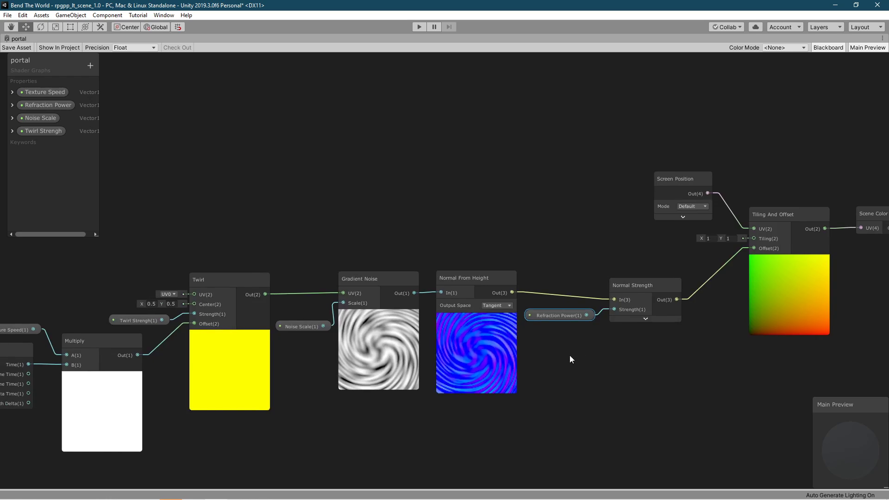
{"action": "scroll", "coordinate": [575, 354], "scroll_direction": "down", "scroll_amount": 3}
{"action": "middle_click_drag", "start_coordinate": [399, 359], "coordinate": [434, 331]}
{"action": "scroll", "coordinate": [433, 332], "scroll_direction": "up", "scroll_amount": 1}
{"action": "scroll", "coordinate": [433, 331], "scroll_direction": "up", "scroll_amount": 2}
{"action": "middle_click_drag", "start_coordinate": [509, 320], "coordinate": [434, 330]}
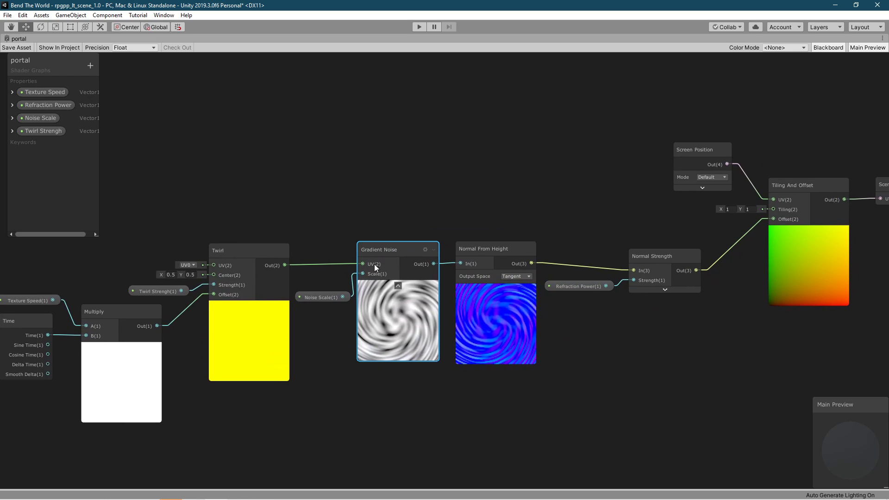
{"action": "left_click_drag", "start_coordinate": [350, 263], "coordinate": [342, 252]}
{"action": "left_click", "coordinate": [413, 252]}
{"action": "left_click_drag", "start_coordinate": [329, 296], "coordinate": [331, 290]}
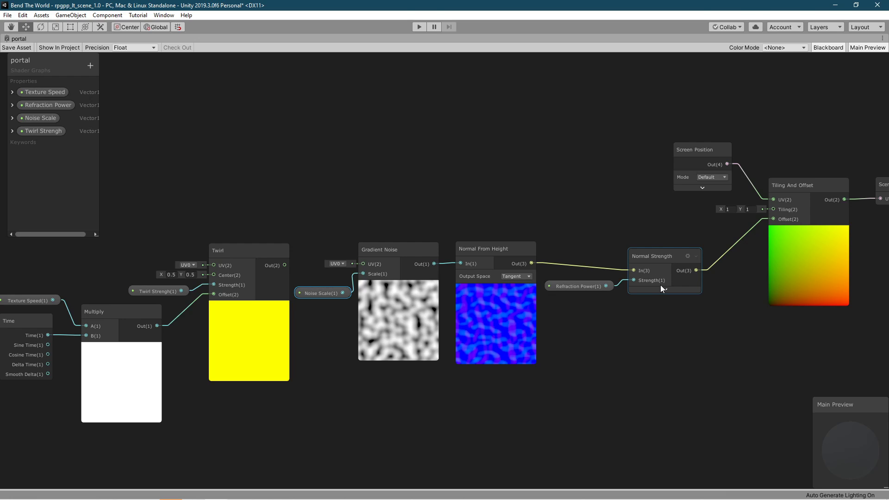
Reconnect the Twirl output to the UV input of the Gradient Noise node.
{"action": "left_click", "coordinate": [577, 286]}
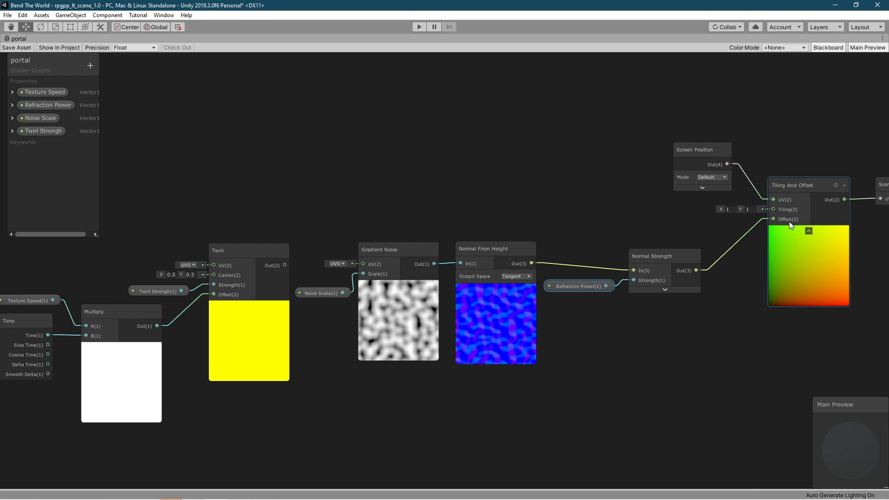
{"action": "left_click_drag", "start_coordinate": [285, 265], "coordinate": [362, 264]}
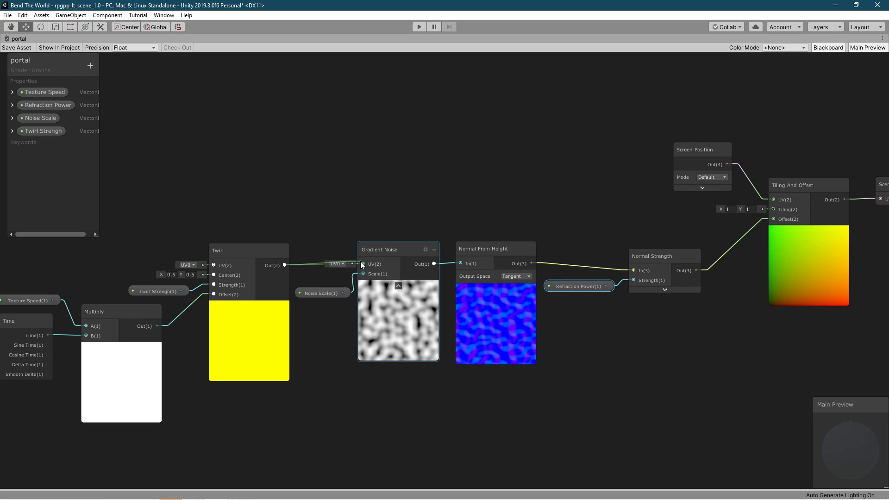
{"action": "left_click_drag", "start_coordinate": [256, 252], "coordinate": [259, 250]}
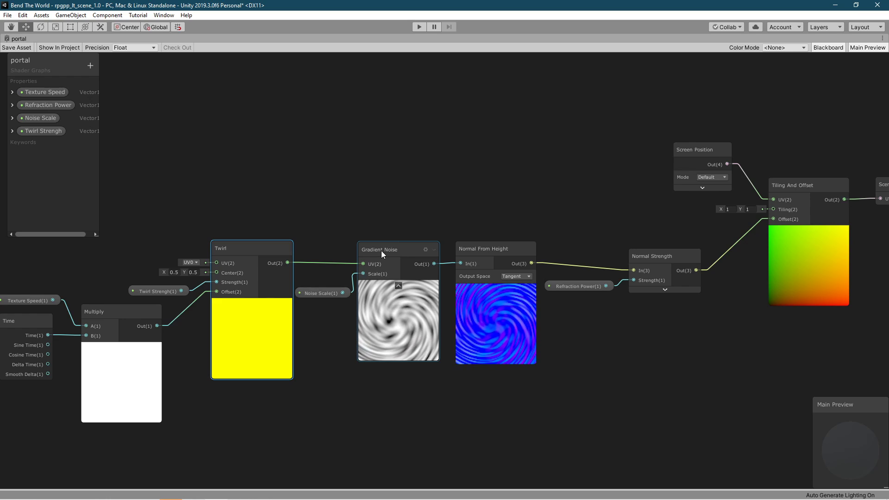
Reposition the Twirl Strengh, Time and Texture Speed nodes around the Multiply node at the start of the graph.
{"action": "middle_click_drag", "start_coordinate": [319, 255], "coordinate": [572, 223]}
{"action": "left_click_drag", "start_coordinate": [402, 261], "coordinate": [369, 252]}
{"action": "left_click", "coordinate": [477, 252]}
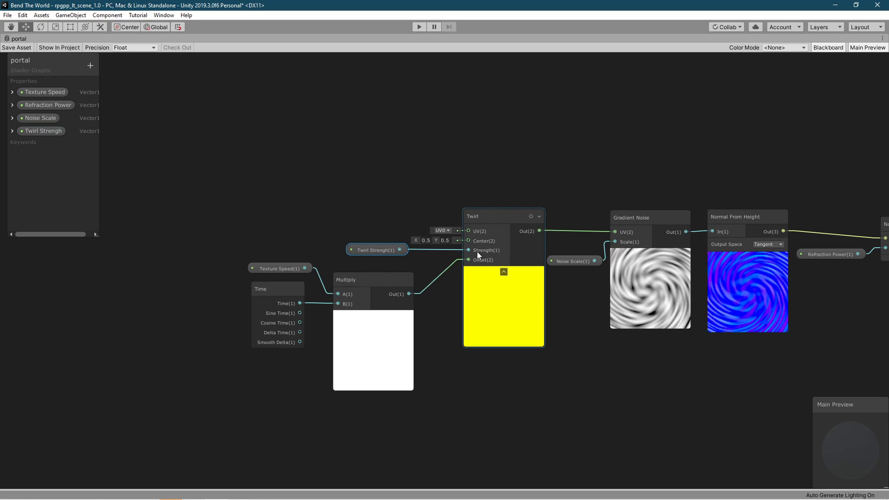
{"action": "left_click", "coordinate": [291, 294]}
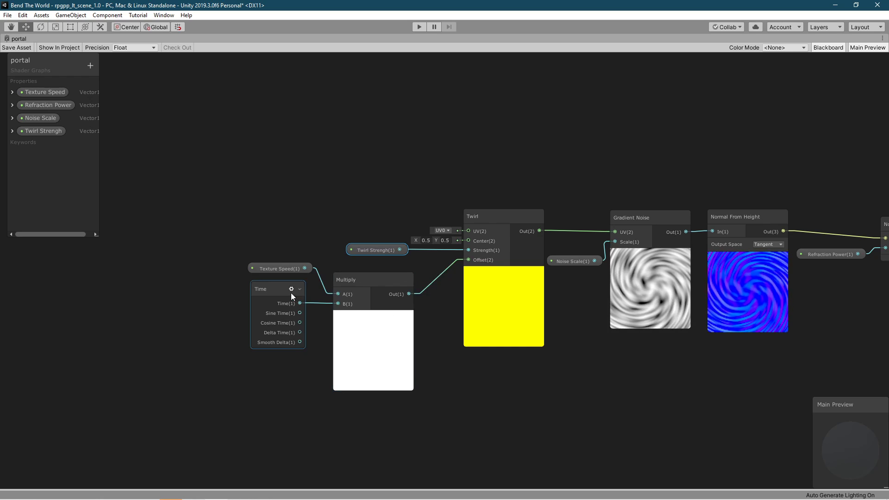
{"action": "left_click_drag", "start_coordinate": [291, 296], "coordinate": [291, 303]}
{"action": "left_click", "coordinate": [285, 271]}
{"action": "left_click_drag", "start_coordinate": [285, 270], "coordinate": [283, 272]}
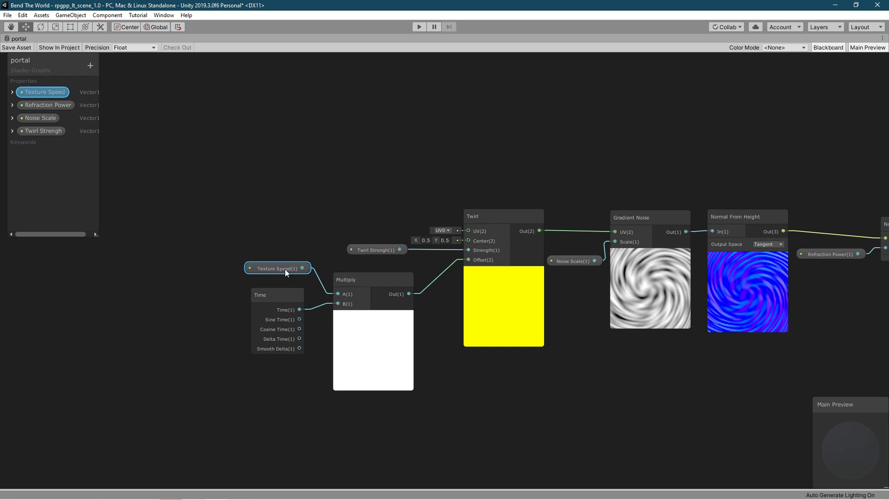
{"action": "left_click", "coordinate": [300, 180]}
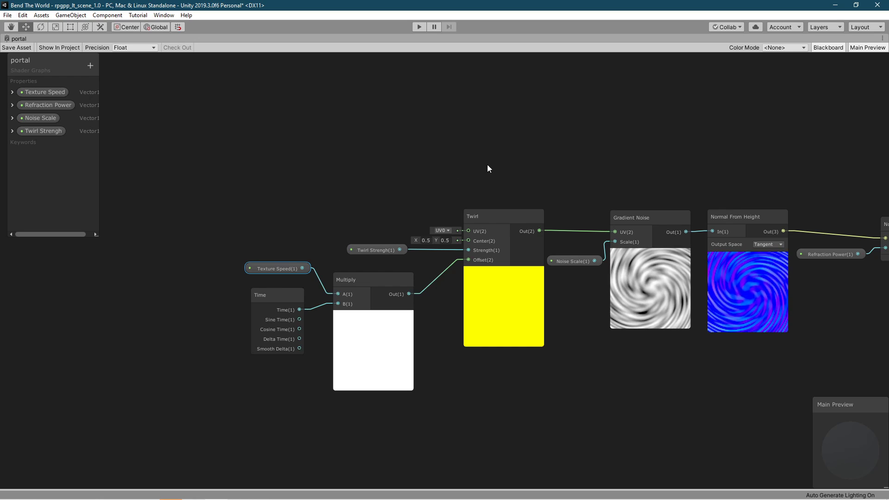
Reroute the Scene Color output from Emission to Albedo on the PBR Master and view the portal in the scene.
{"action": "middle_click_drag", "start_coordinate": [622, 176], "coordinate": [208, 224]}
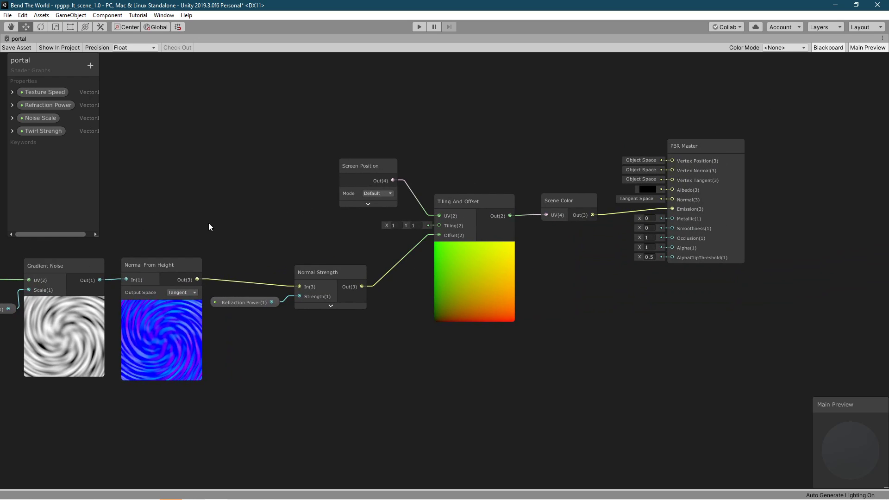
{"action": "scroll", "coordinate": [588, 176], "scroll_direction": "up", "scroll_amount": 1}
{"action": "middle_click_drag", "start_coordinate": [757, 201], "coordinate": [753, 205]}
{"action": "middle_click_drag", "start_coordinate": [690, 204], "coordinate": [638, 235]}
{"action": "left_click", "coordinate": [567, 252]}
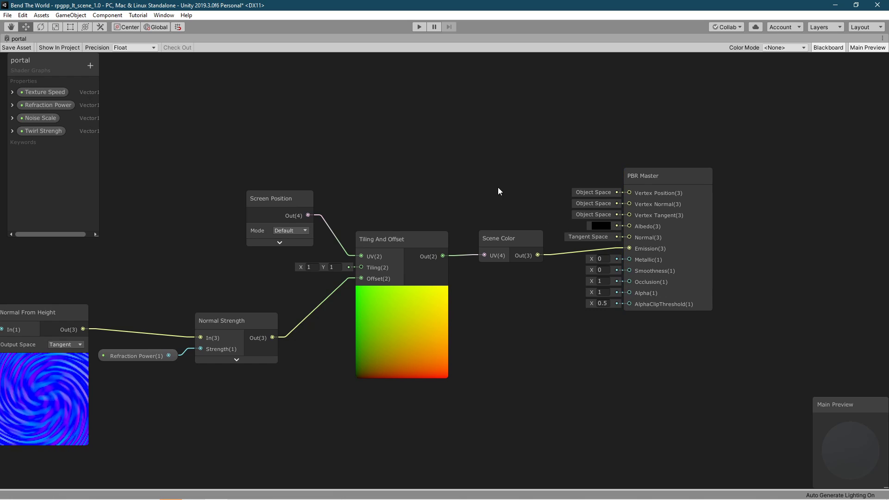
{"action": "left_click", "coordinate": [618, 245]}
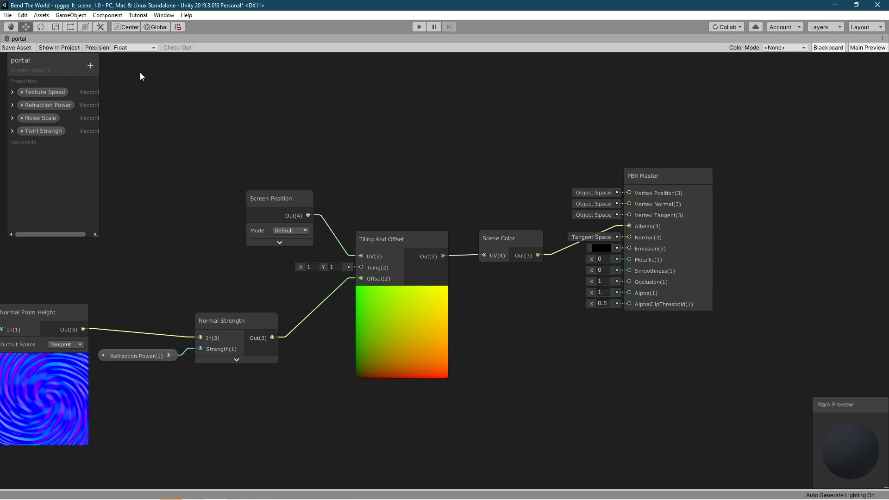
{"action": "key", "text": "shift+space"}
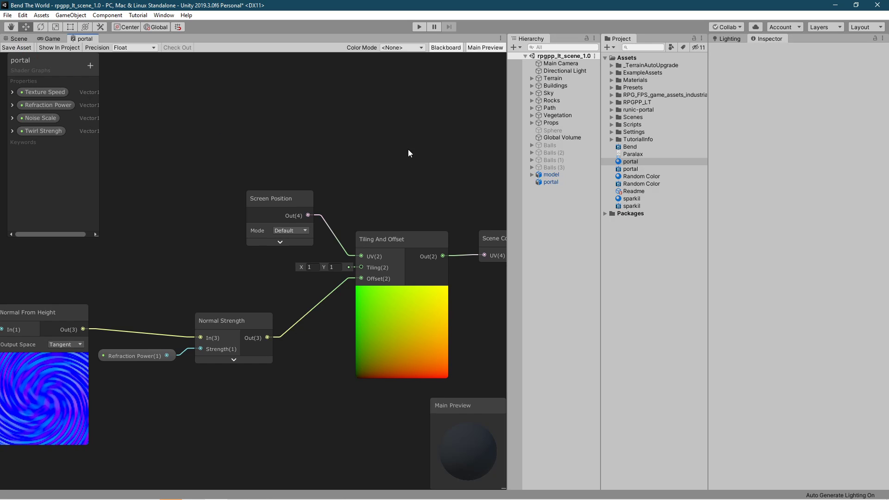
{"action": "left_click", "coordinate": [8, 41]}
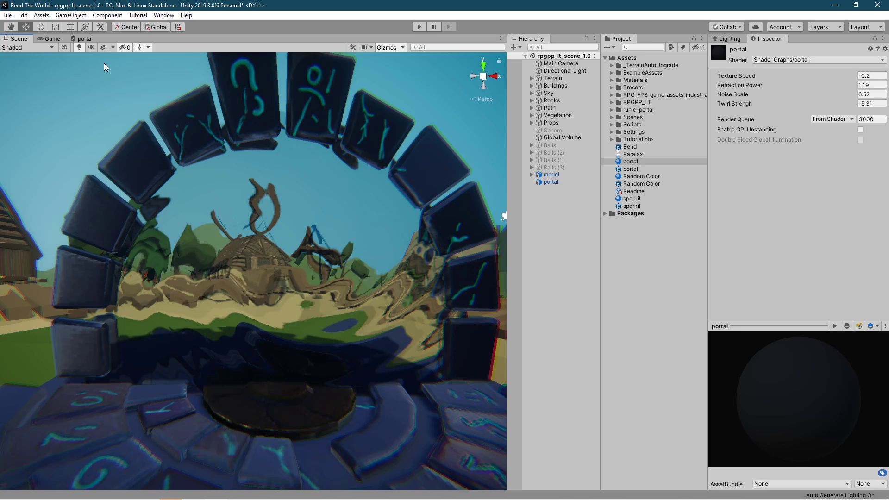
Reconnect the Scene Color output to the Emission input of the PBR Master in the portal graph.
{"action": "left_click", "coordinate": [85, 39]}
{"action": "middle_click_drag", "start_coordinate": [421, 202], "coordinate": [160, 203]}
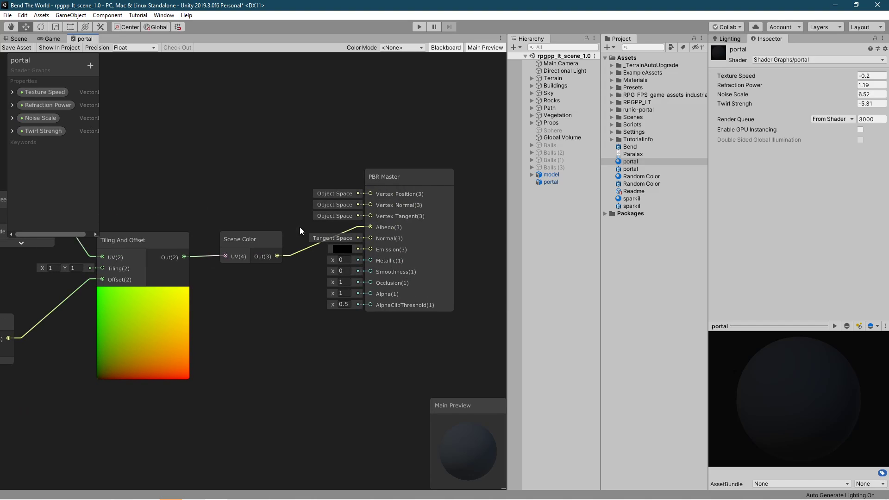
{"action": "left_click_drag", "start_coordinate": [366, 253], "coordinate": [370, 250]}
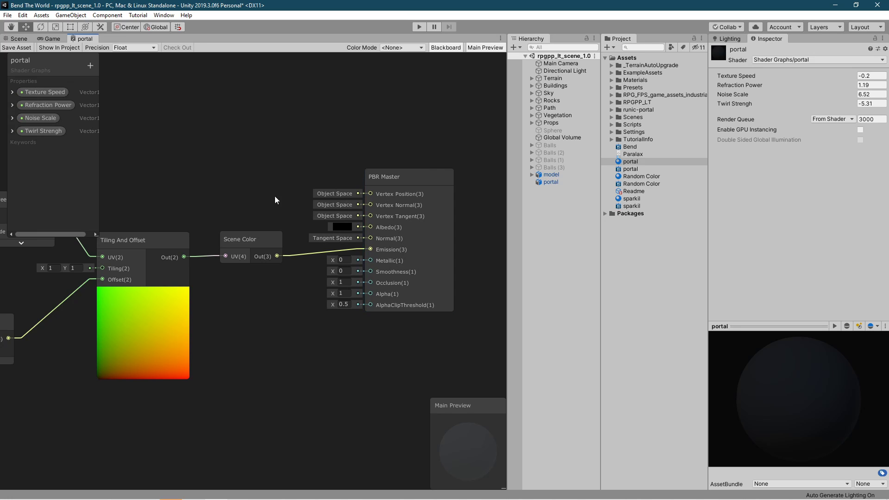
View the portal in the scene and inspect the UniversalRP-HighQuality asset from the Settings folder.
{"action": "left_click", "coordinate": [18, 39]}
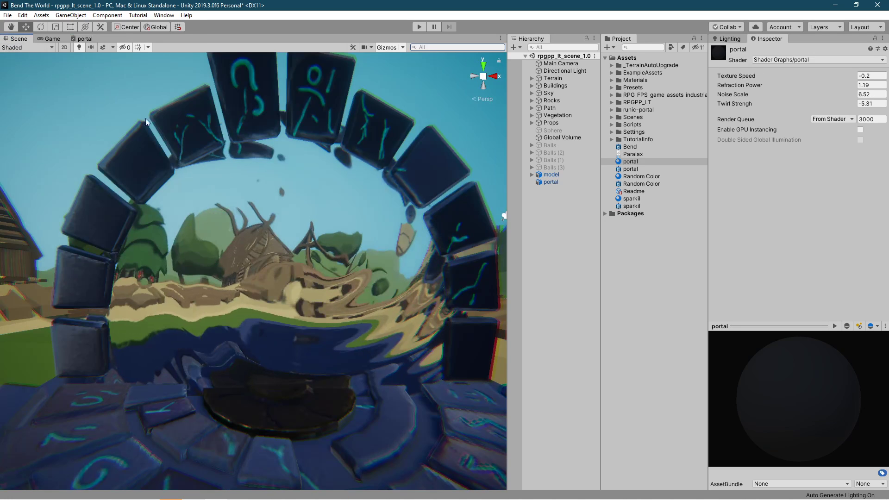
{"action": "middle_click_drag", "start_coordinate": [362, 253], "coordinate": [364, 254]}
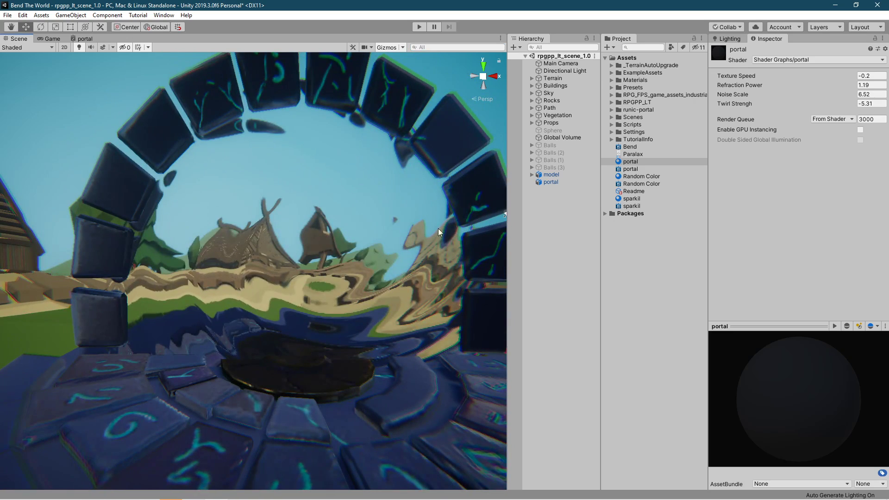
{"action": "left_click", "coordinate": [611, 132]}
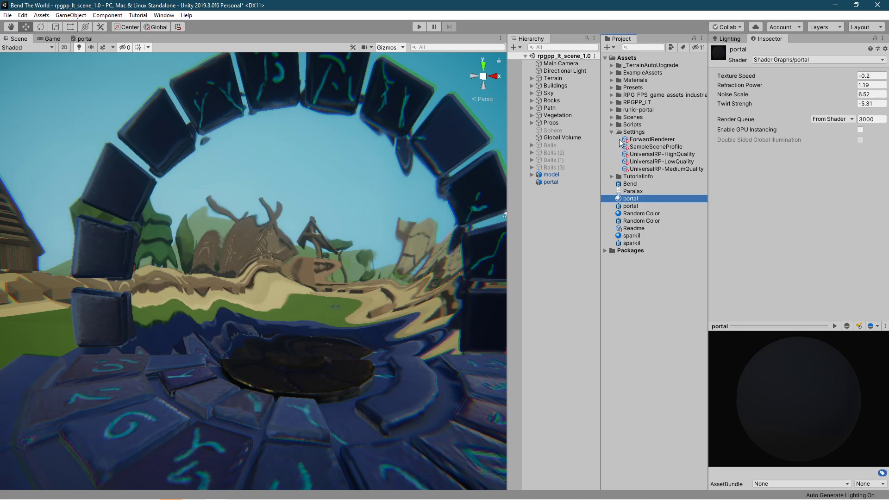
{"action": "left_click", "coordinate": [662, 155]}
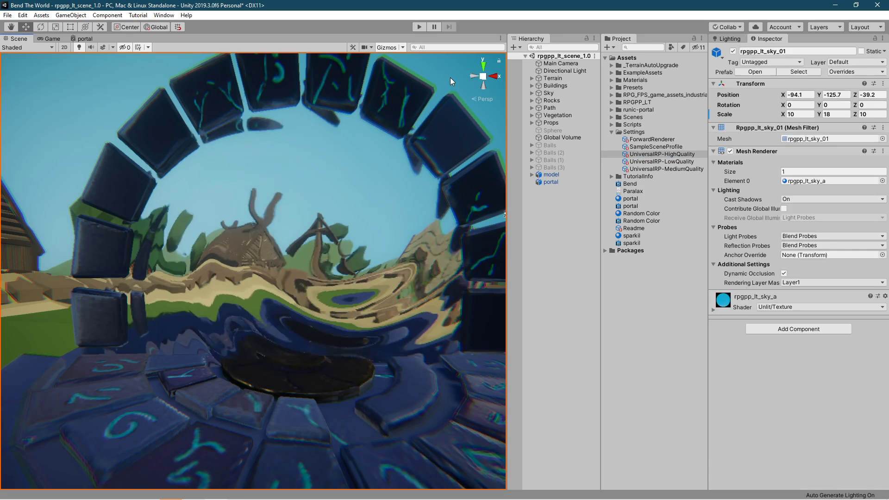
Maximize the Scene view and fly the camera back and sideways to frame the whole portal and its stone base.
{"action": "key", "text": "shift+space"}
{"action": "key", "text": "s"}
{"action": "key", "text": "d"}
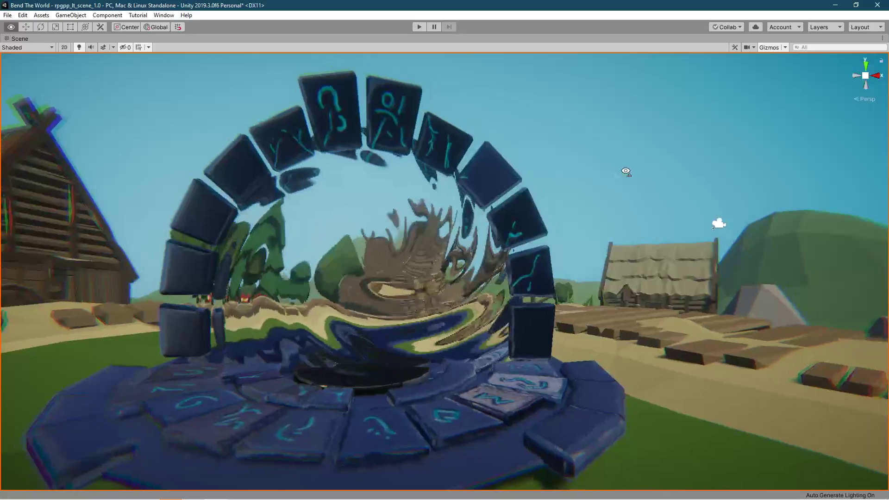
{"action": "key", "text": "a"}
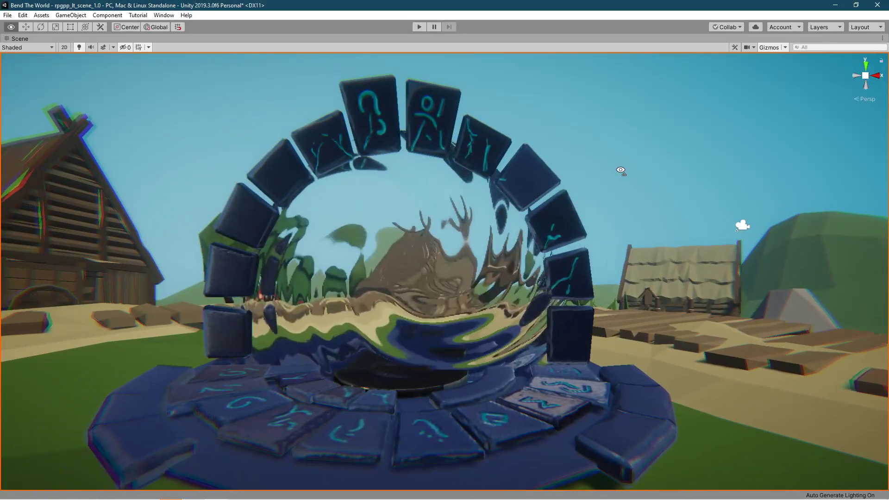